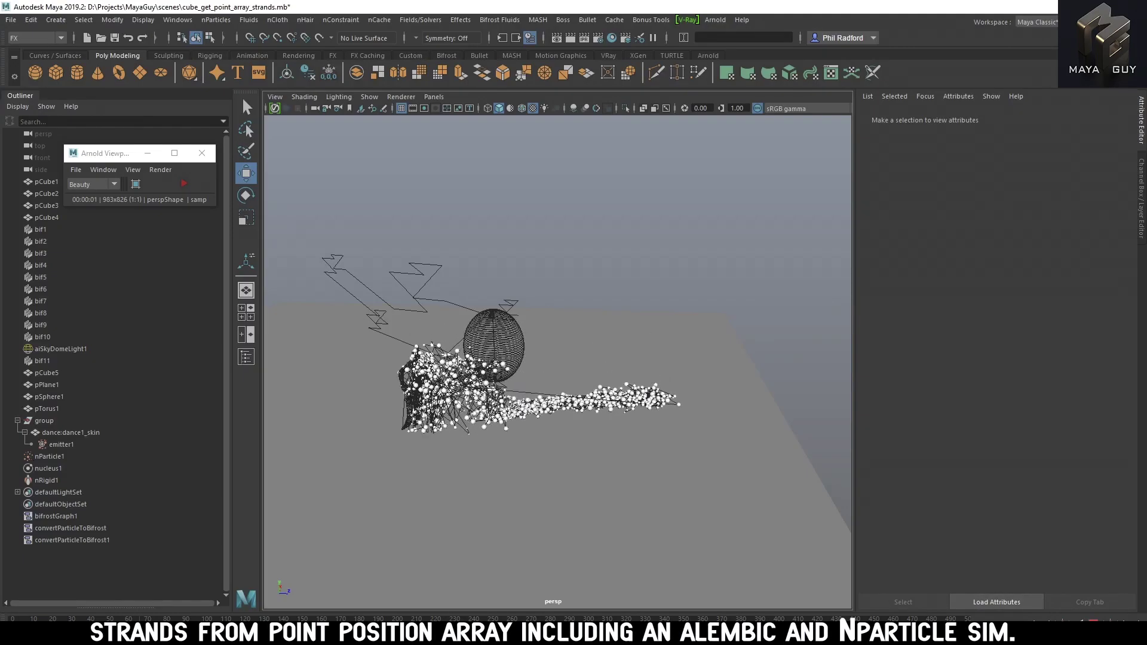
Recentre the particle scene and start an interactive Arnold render in the viewport.
scroll(429, 418, up, 5)
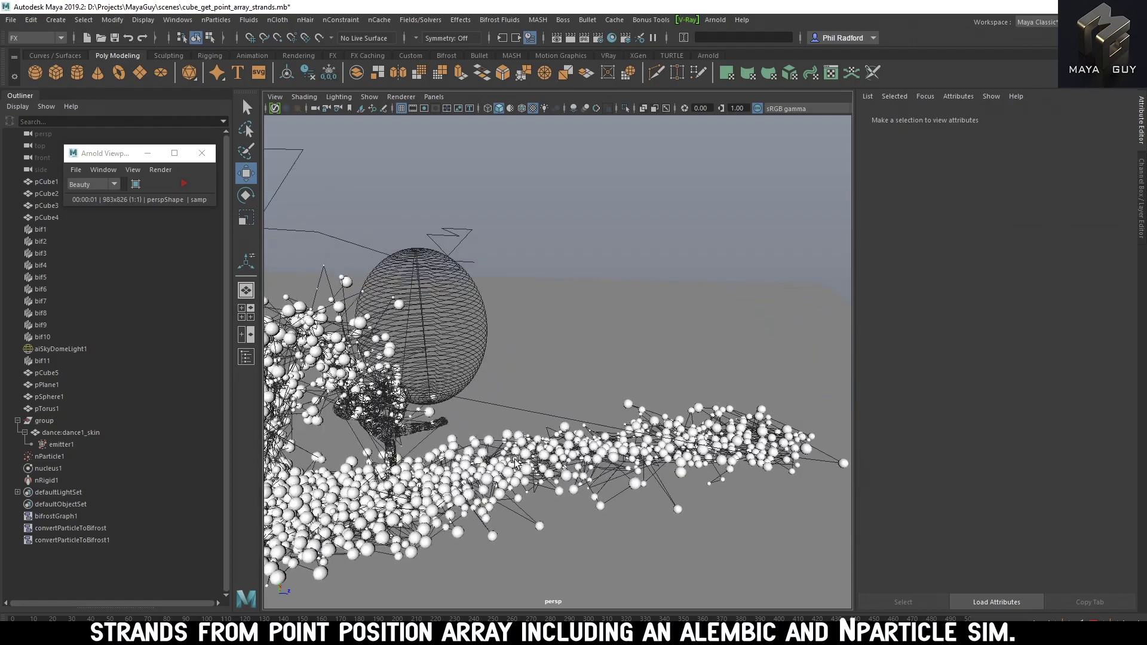
scroll(580, 443, down, 3)
scroll(582, 436, down, 2)
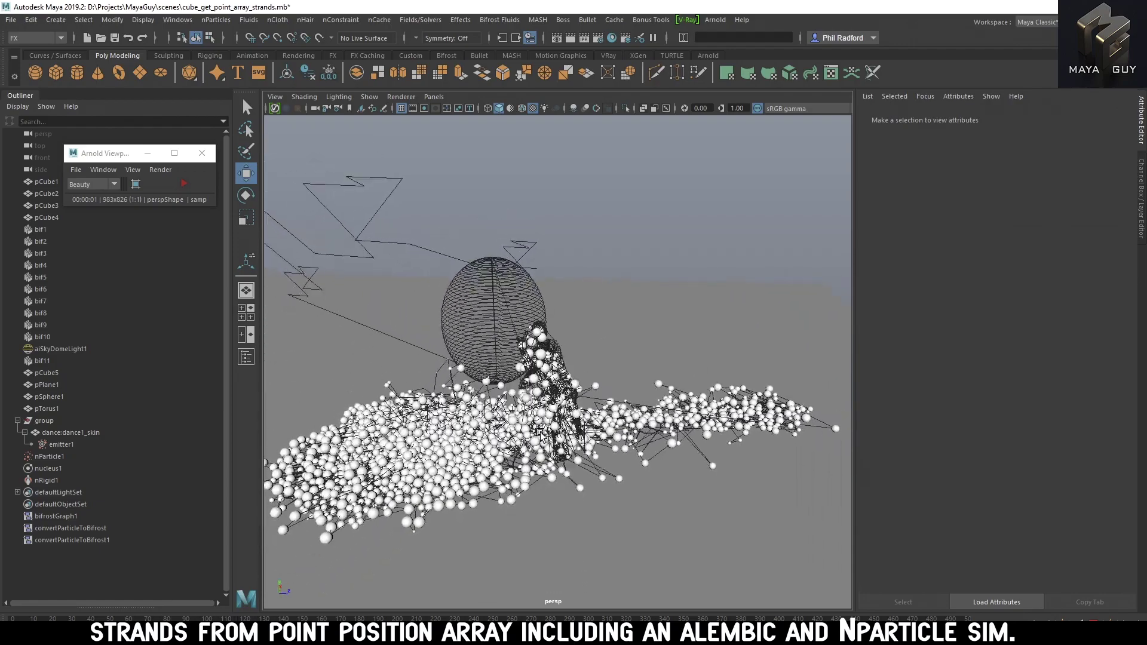
alt+middle_drag(585, 429, 646, 379)
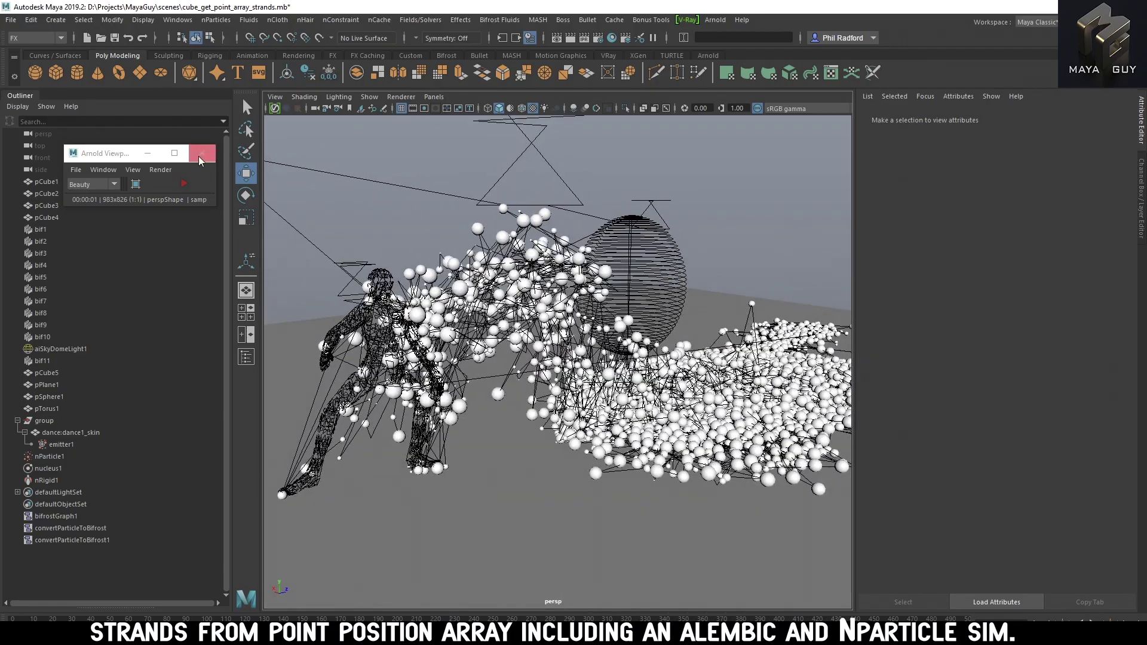
click(184, 186)
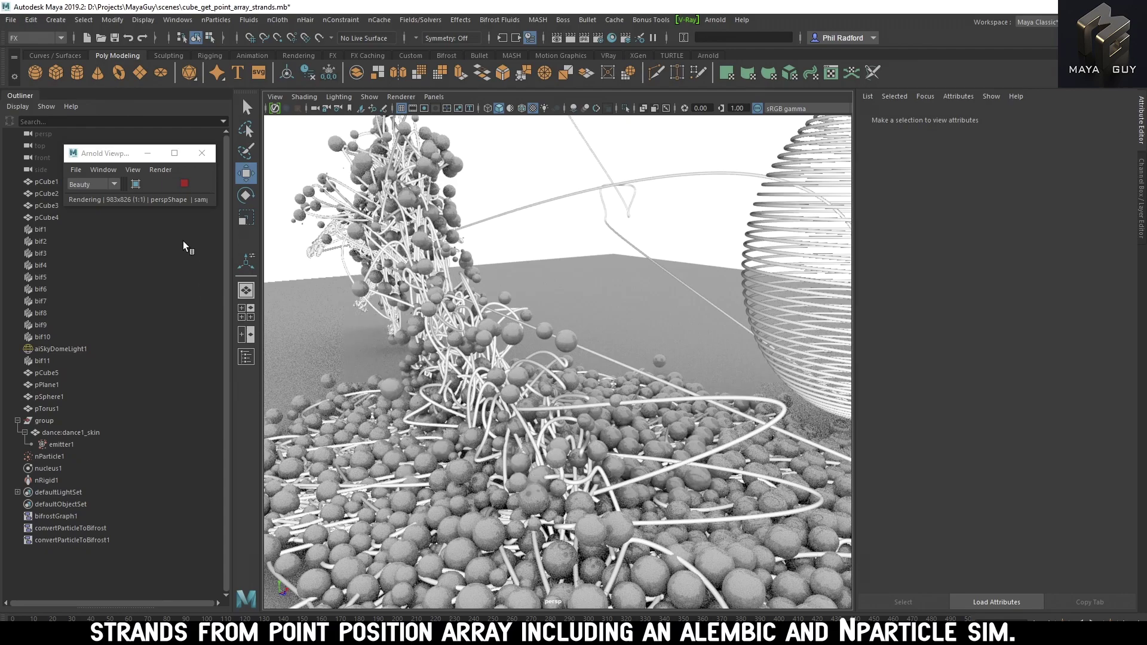
Stop the viewport Arnold render and zoom out from the strand scene.
click(184, 183)
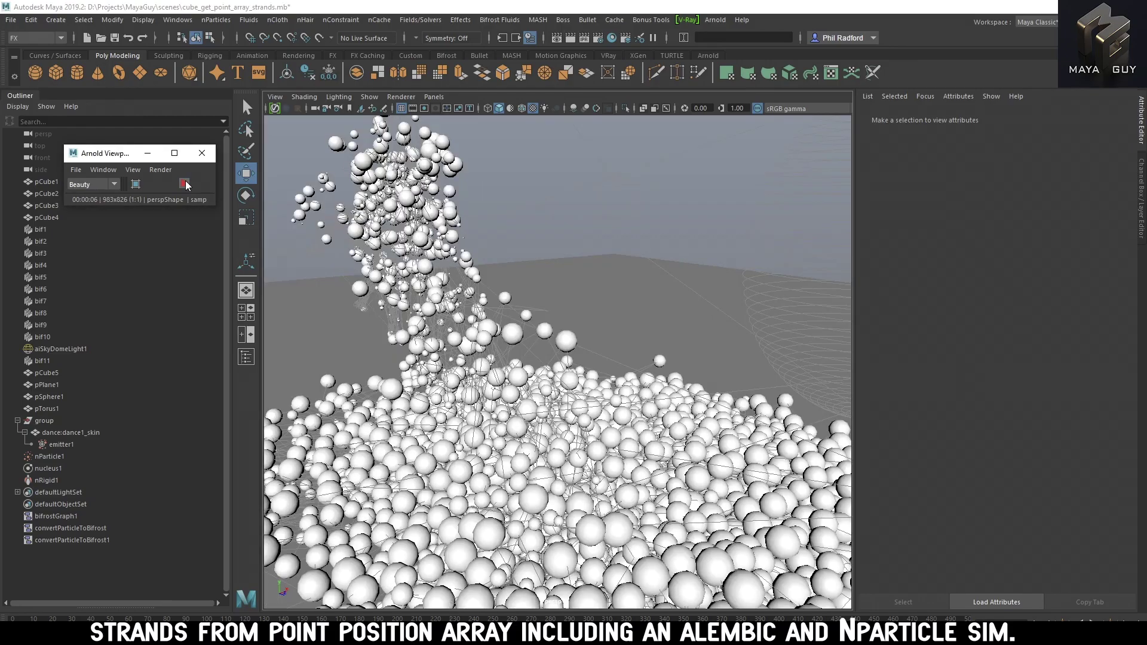
scroll(537, 317, down, 5)
scroll(508, 314, down, 5)
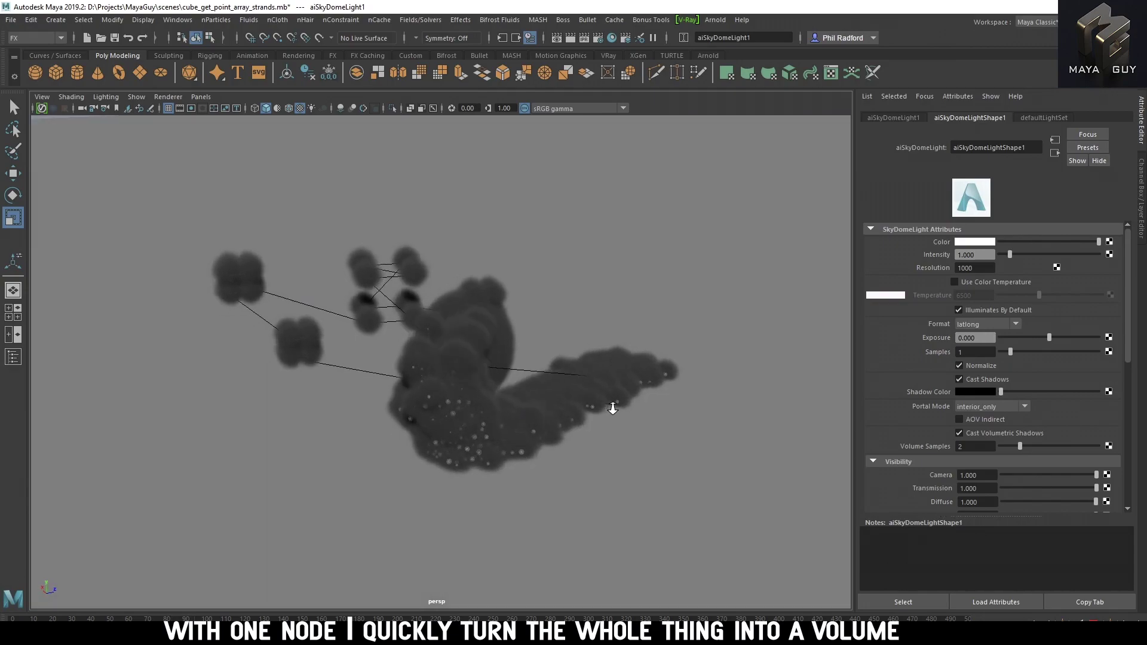
alt+right_drag(615, 405, 627, 403)
mouse_move(630, 396)
alt+mouse_down()
mouse_move(617, 397)
mouse_move(678, 406)
alt+mouse_up()
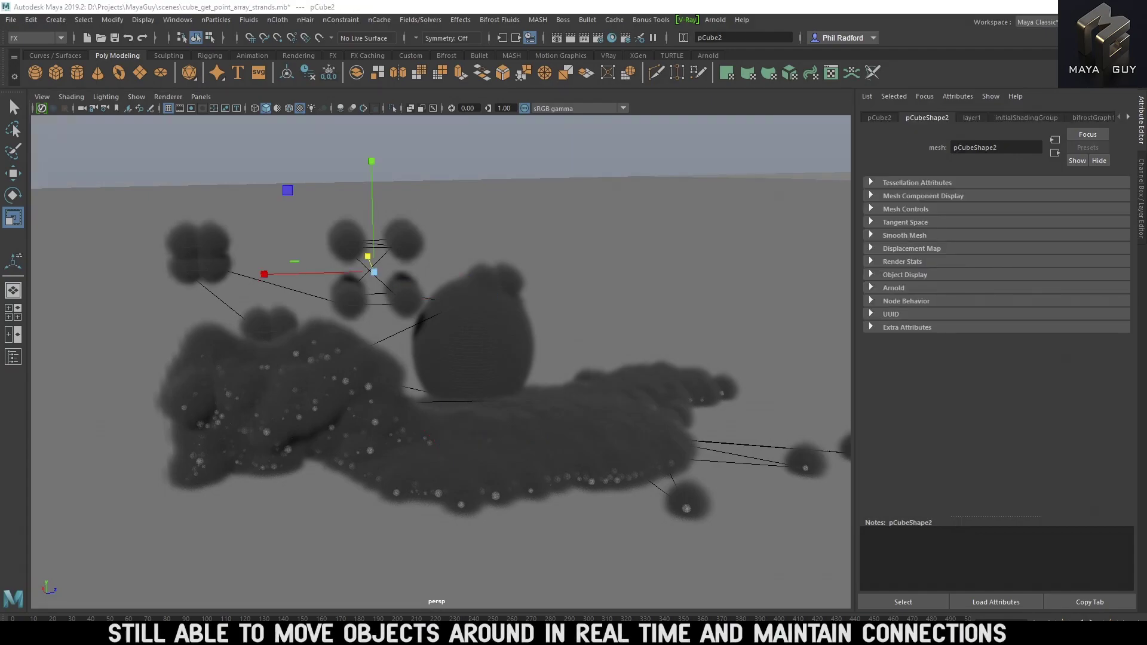
Move pCube2 up and right and pCube3 down toward the front, carrying their clouds.
key(w)
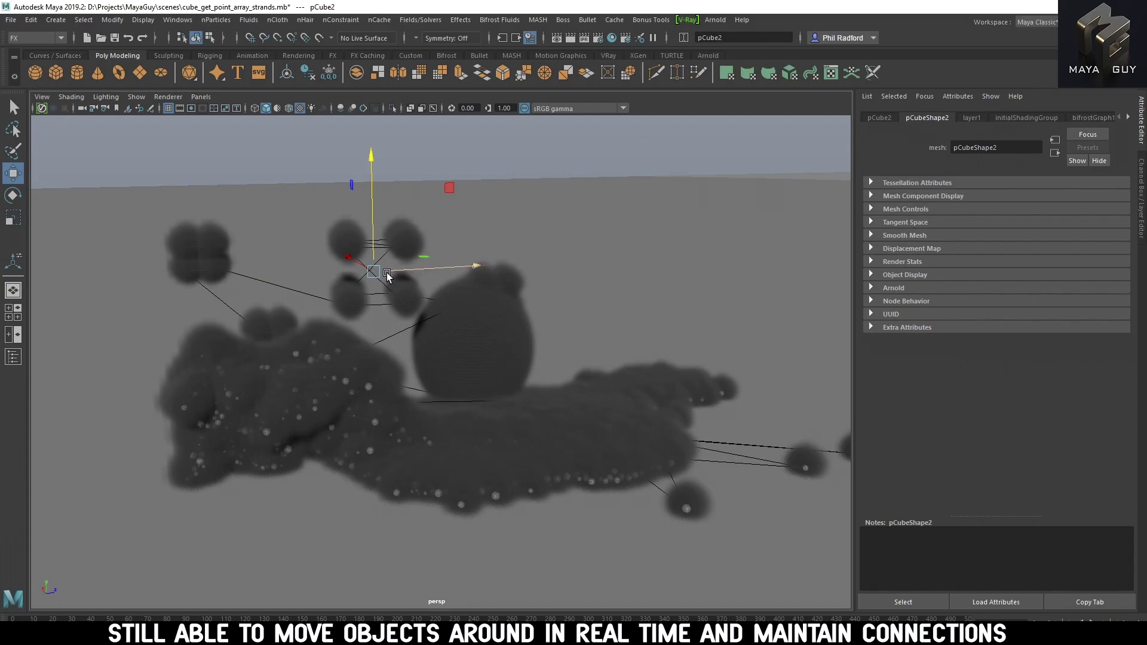
mouse_move(395, 266)
mouse_down()
mouse_move(453, 244)
mouse_move(687, 301)
mouse_up()
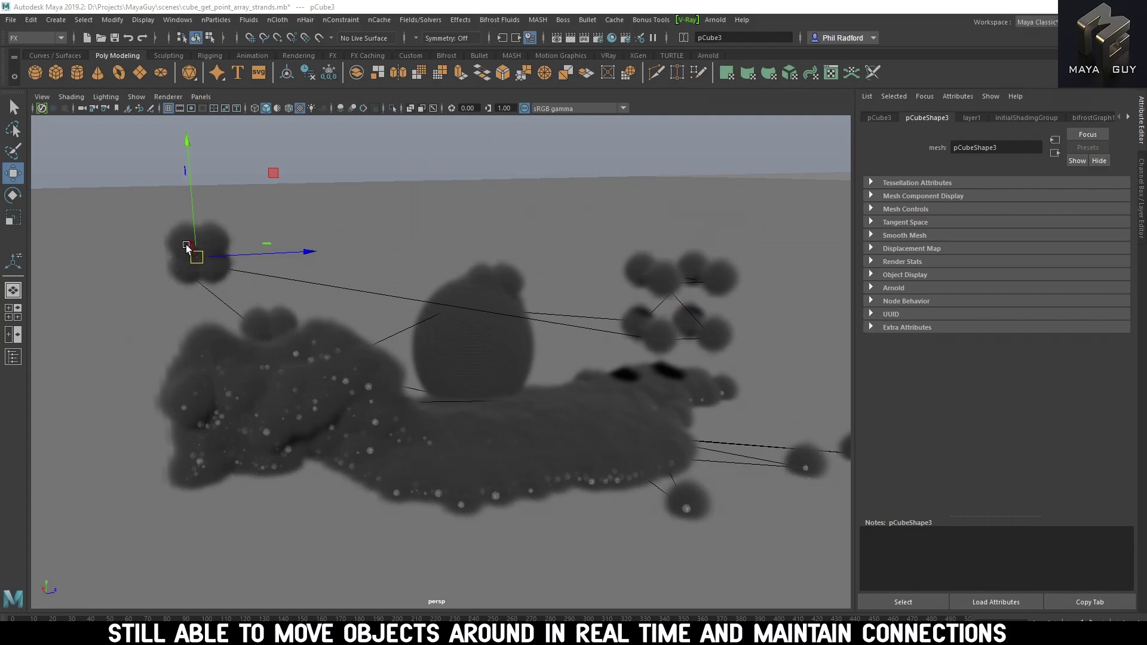
mouse_move(186, 245)
mouse_down()
mouse_move(303, 483)
mouse_move(154, 227)
mouse_up()
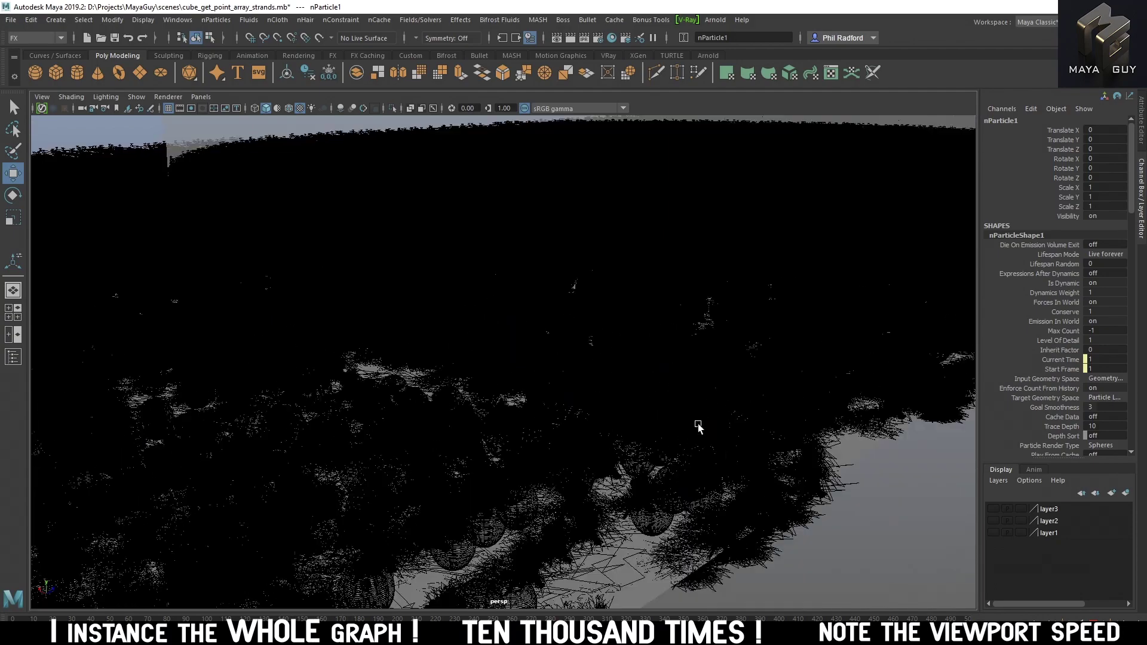
alt+right_drag(722, 420, 902, 422)
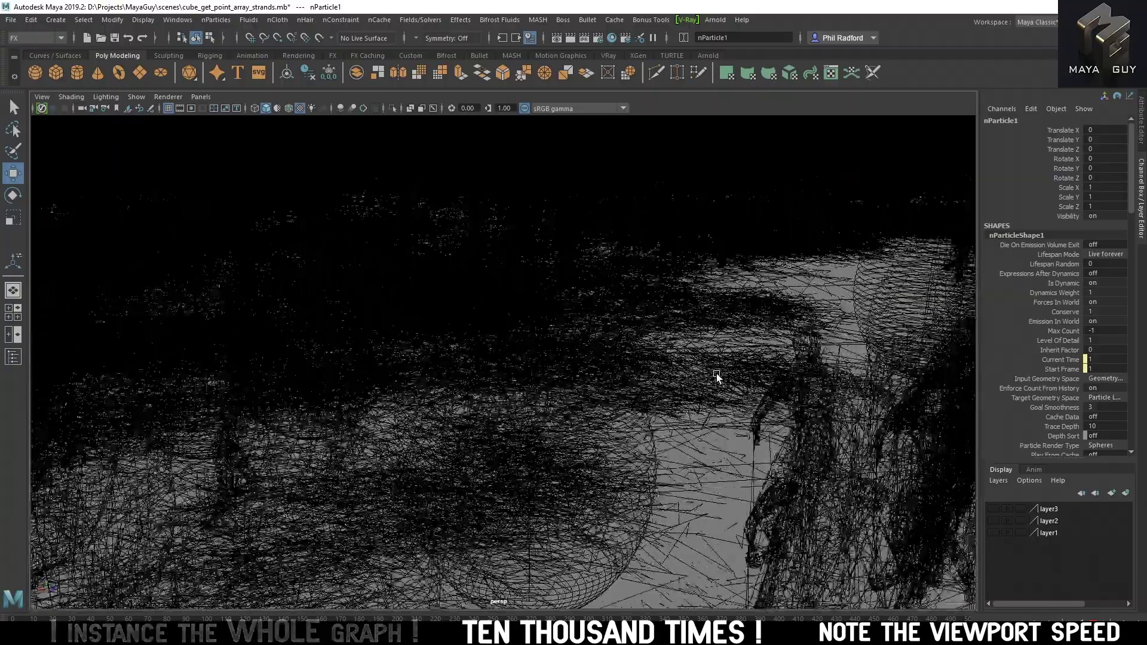
mouse_move(715, 377)
alt+mouse_down()
mouse_move(675, 389)
mouse_move(574, 627)
mouse_move(786, 295)
mouse_move(711, 474)
mouse_move(591, 425)
alt+mouse_up()
mouse_move(592, 425)
alt+right_down()
mouse_move(586, 440)
mouse_move(468, 403)
mouse_move(233, 389)
alt+right_up()
mouse_move(233, 389)
alt+mouse_down()
mouse_move(145, 385)
mouse_move(275, 412)
alt+mouse_up()
mouse_move(472, 418)
alt+mouse_down()
mouse_move(506, 414)
mouse_move(707, 315)
mouse_move(897, 454)
alt+mouse_up()
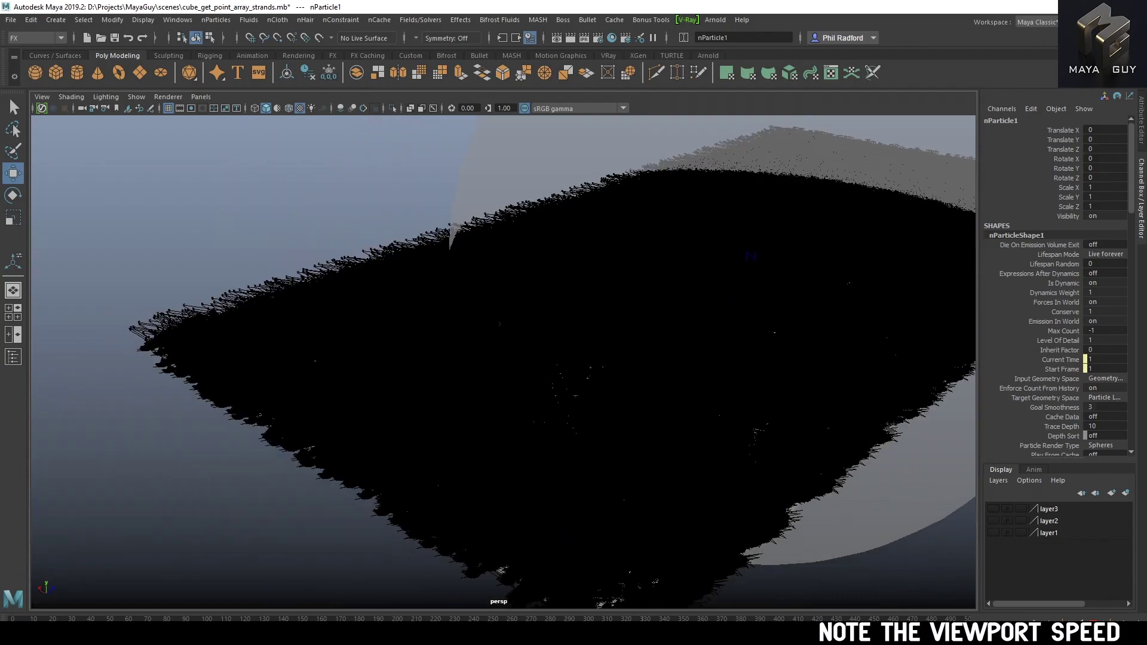
Orbit and zoom around the strand mass, then jump the simulation to frame 72.
alt+drag(476, 474, 626, 476)
scroll(708, 478, up, 3)
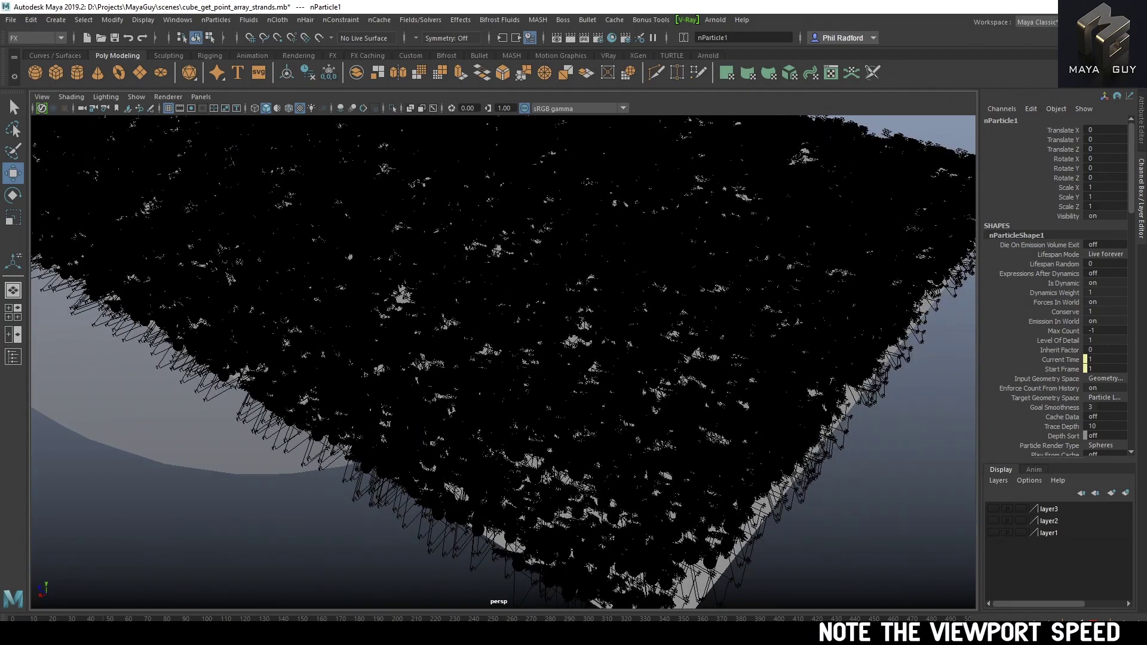
key(alt+v)
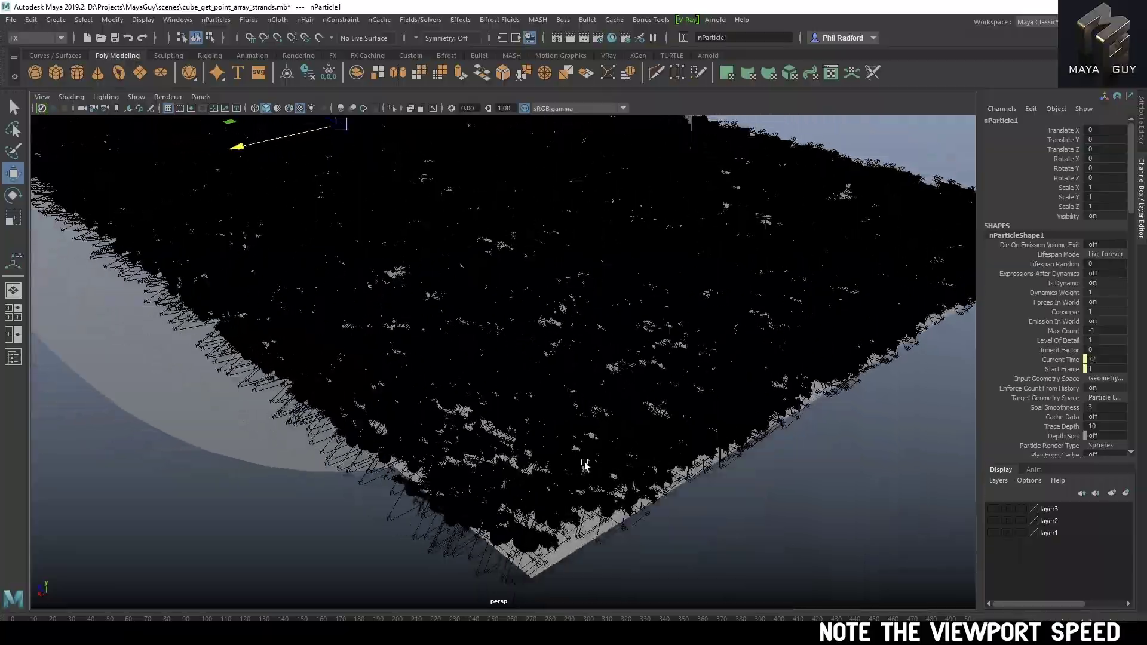